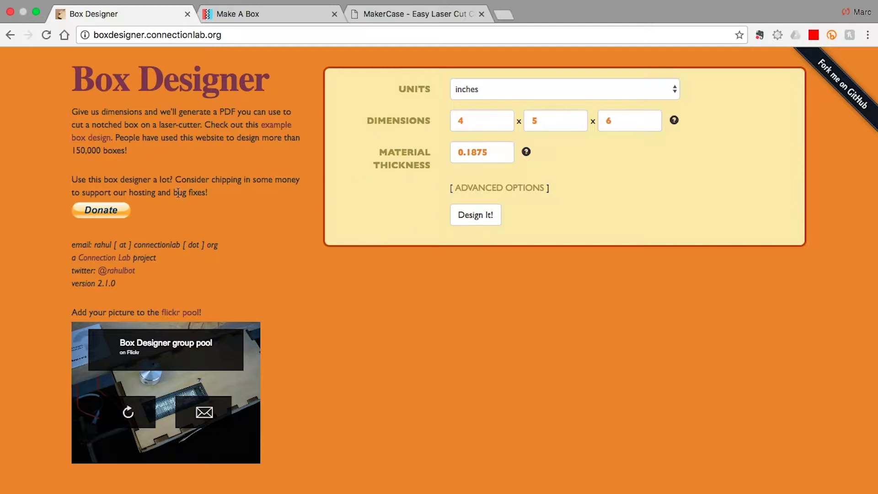
Step: Enter 5 as the first box dimension in Box Designer and reveal the advanced notch settings
drag(480, 119, 406, 114)
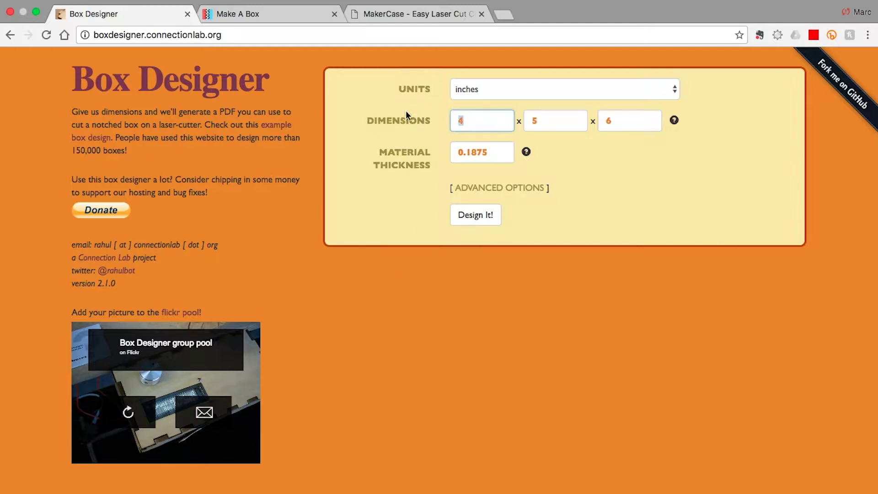
text(5)
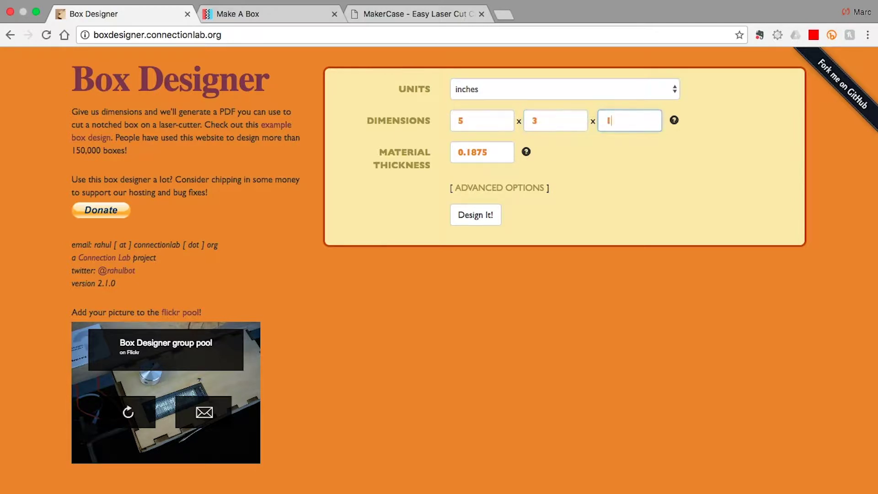
click(506, 194)
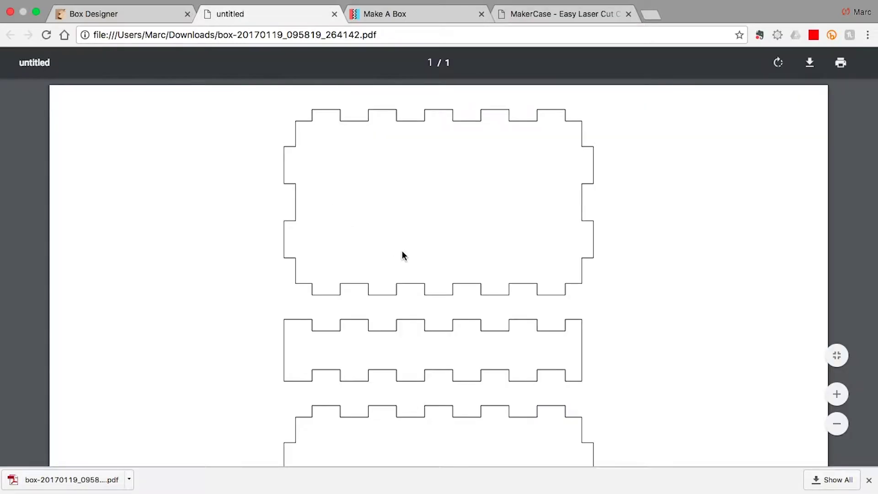
Step: Scroll through the downloaded PDF to review the notched box panel outlines
scroll(402, 255, down, 2)
scroll(403, 254, down, 5)
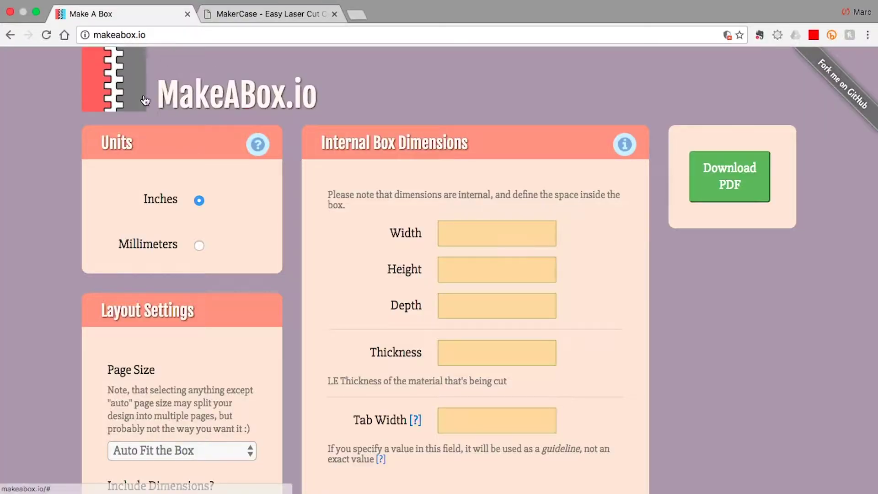
Step: Fill MakeABox.io's Width 5, Height 3, Depth 1, Thickness 0 and Tab Width .125 fields
scroll(16, 374, down, 3)
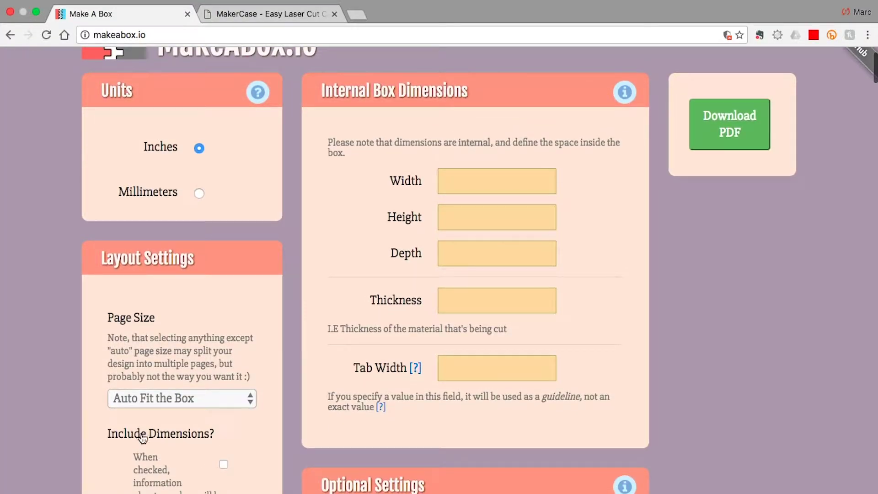
scroll(92, 384, down, 5)
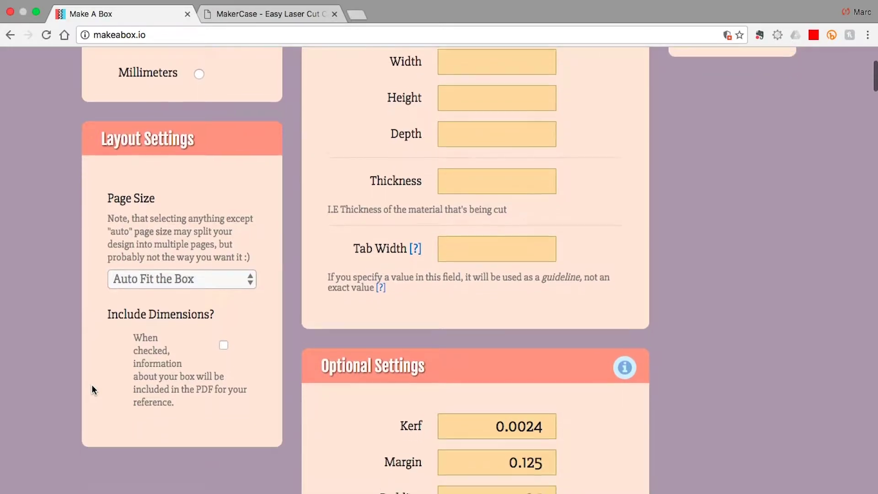
scroll(91, 386, up, 8)
click(504, 227)
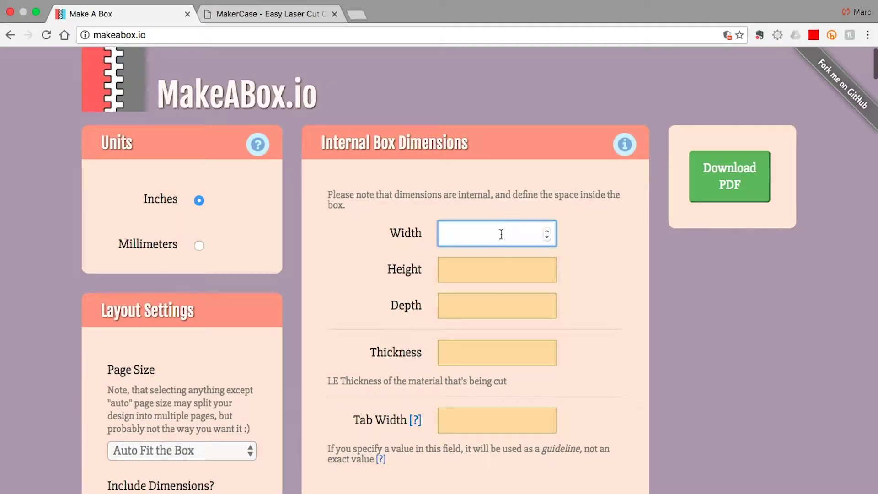
click(502, 269)
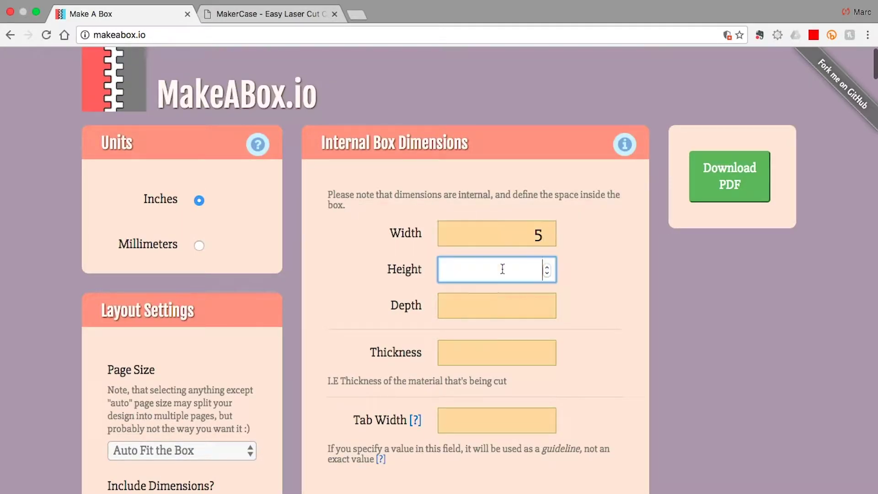
click(474, 351)
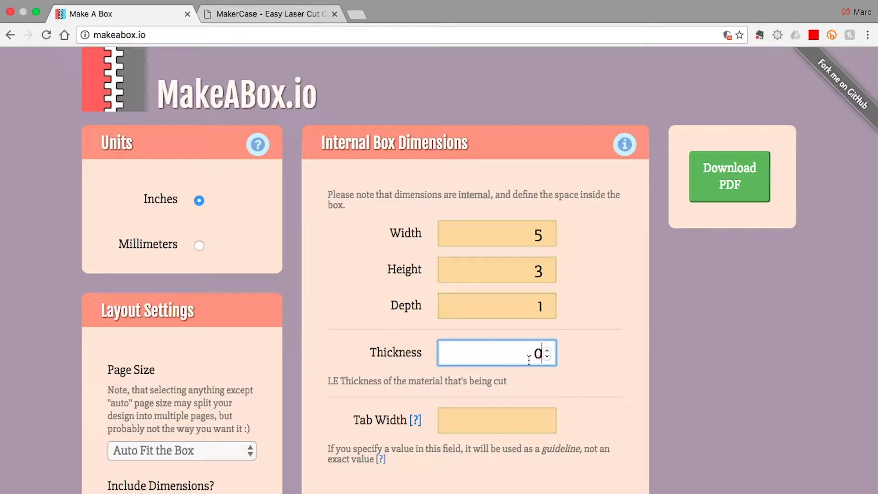
click(517, 420)
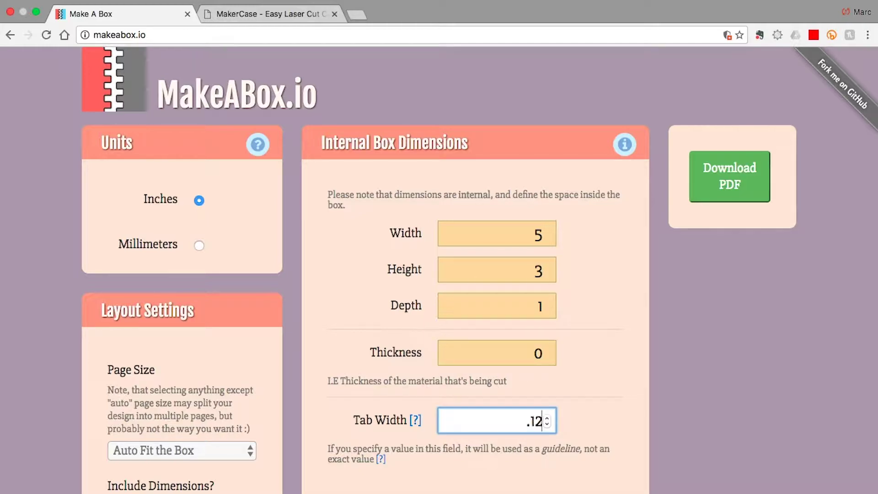
scroll(649, 379, down, 7)
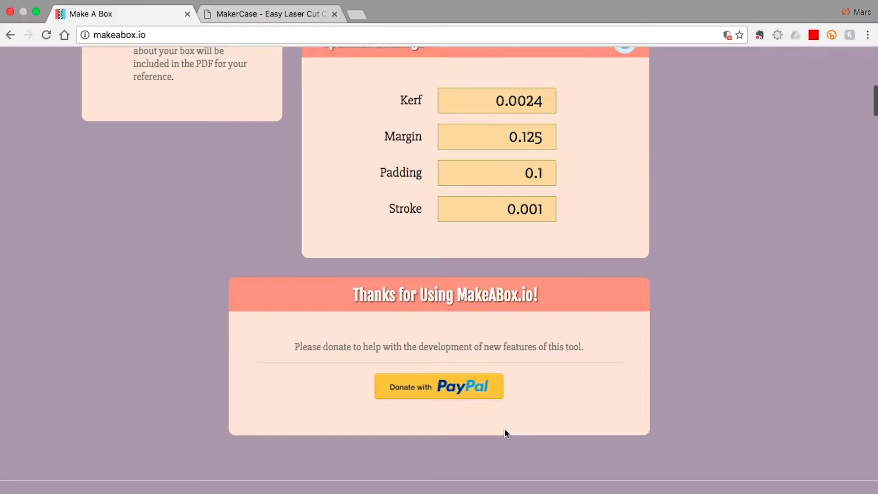
Step: Change the Tab Width to 0.18 and request the box plan PDF
scroll(504, 428, up, 10)
text(0.18)
click(731, 185)
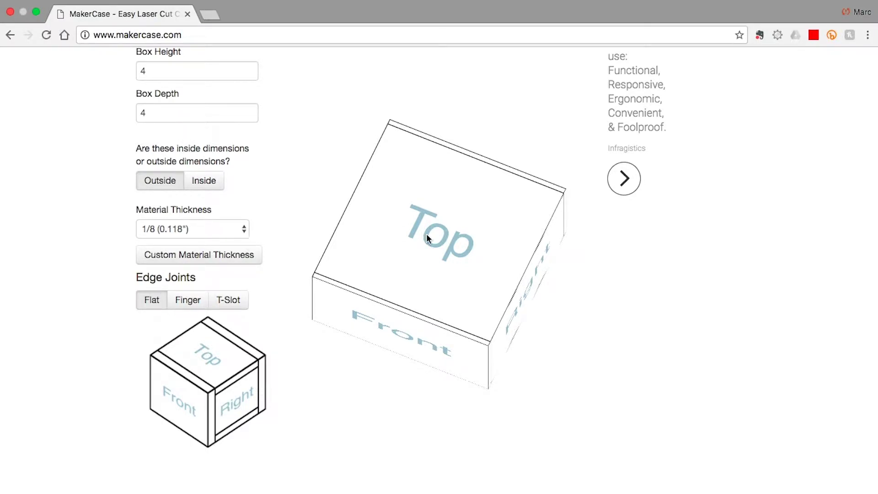
Step: Set MakerCase's Box Width to 5, Height to 3 and Depth to 1 inch
drag(480, 308, 463, 316)
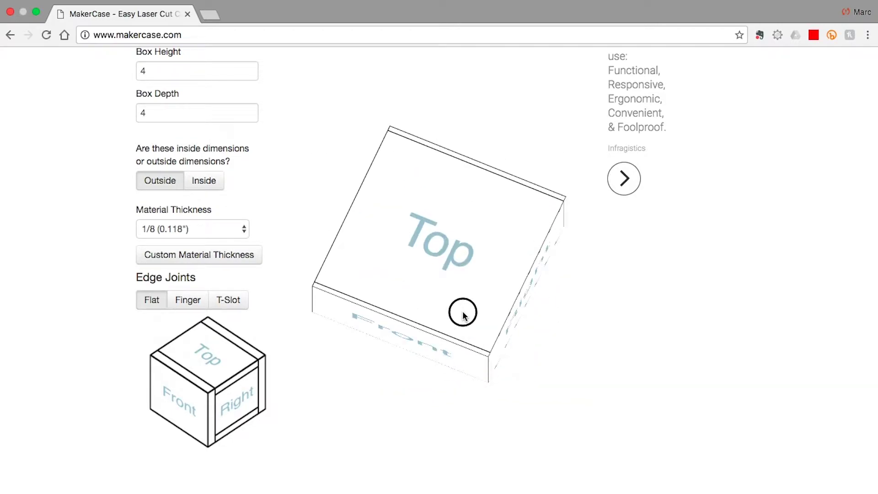
drag(390, 289, 399, 255)
scroll(269, 190, up, 4)
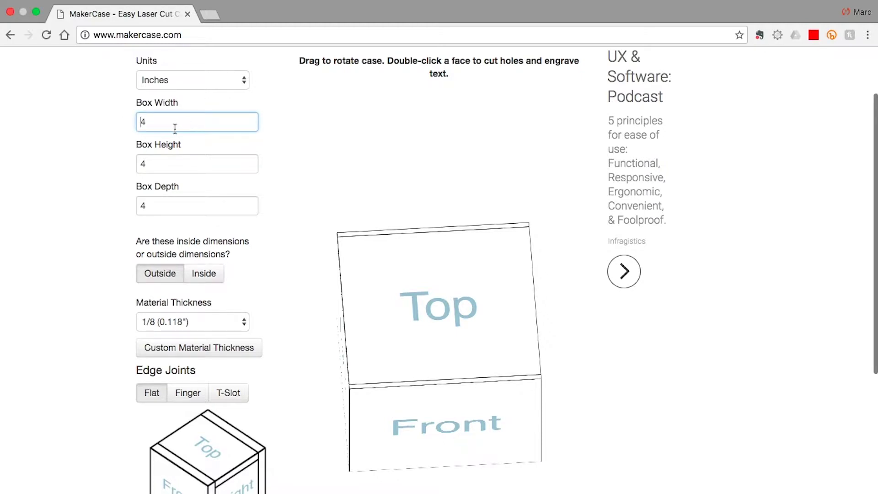
click(155, 163)
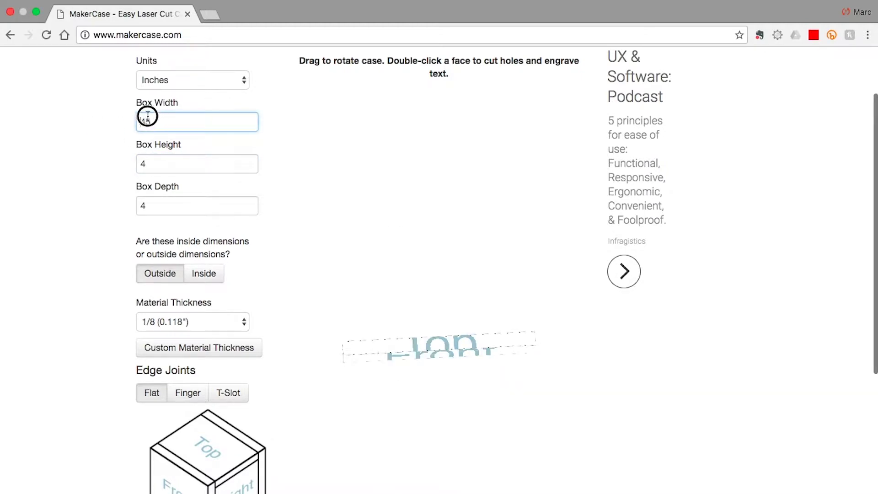
key(Tab)
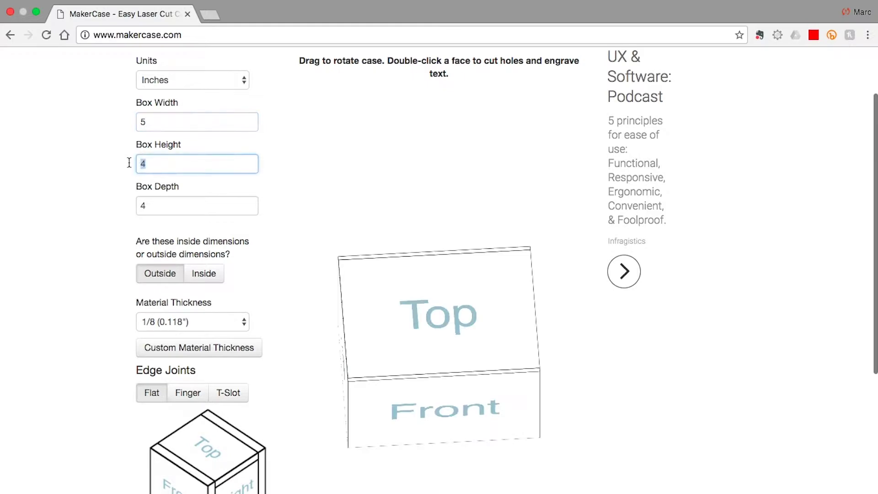
click(156, 210)
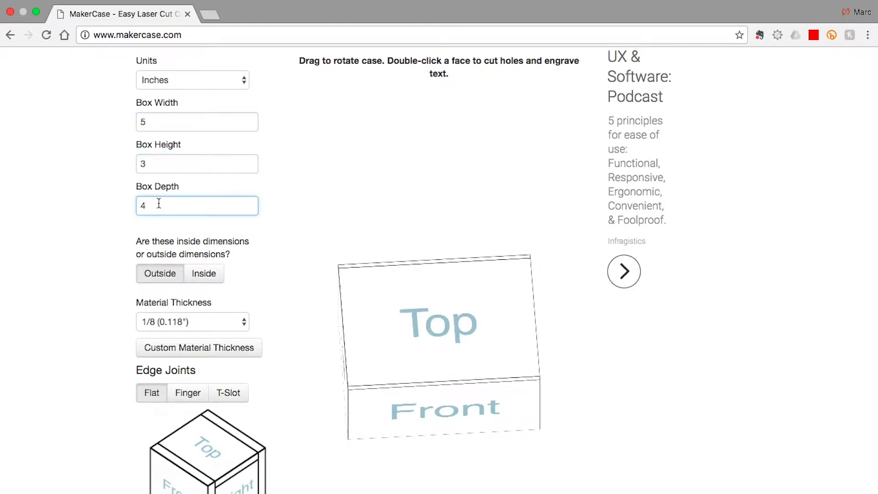
text(1)
click(118, 237)
drag(446, 340, 447, 362)
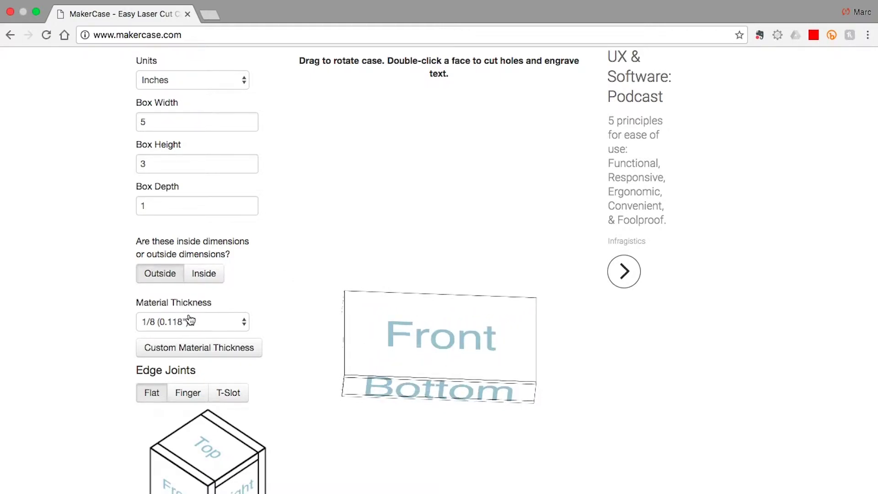
Step: Switch the edge joints from flat to Finger, then T-Slot, and generate the laser cutter plans
scroll(113, 307, down, 3)
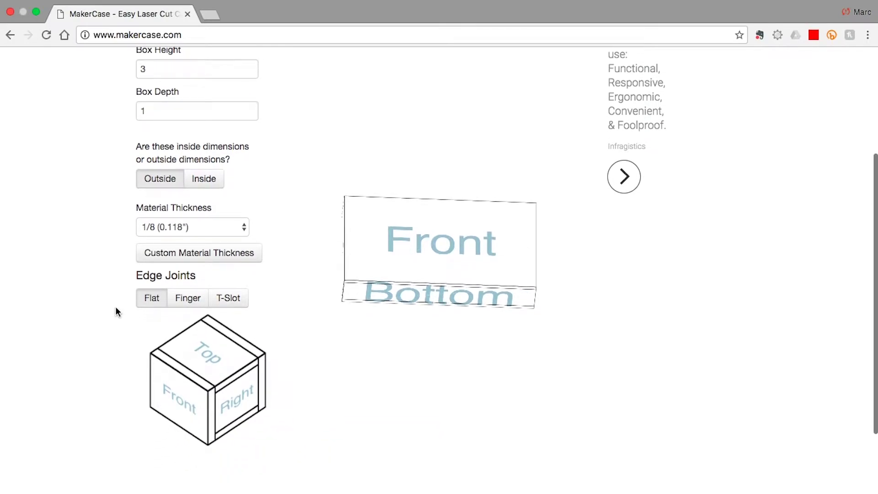
click(190, 298)
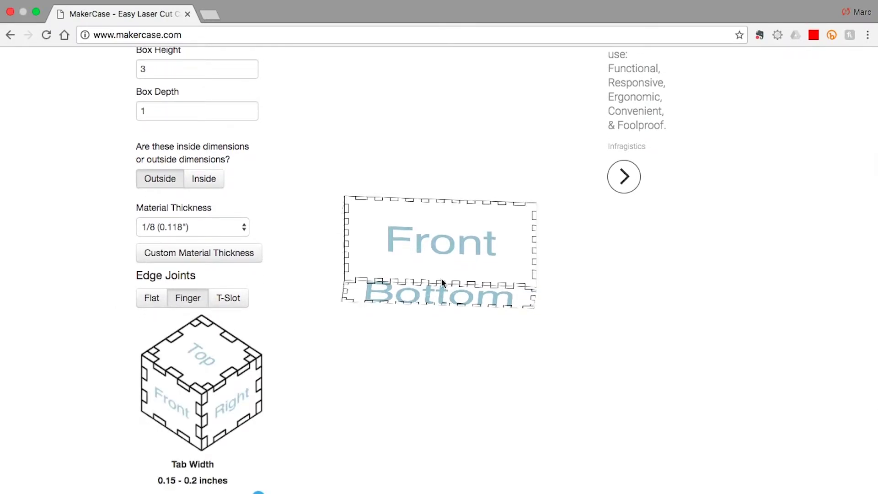
drag(453, 280, 472, 282)
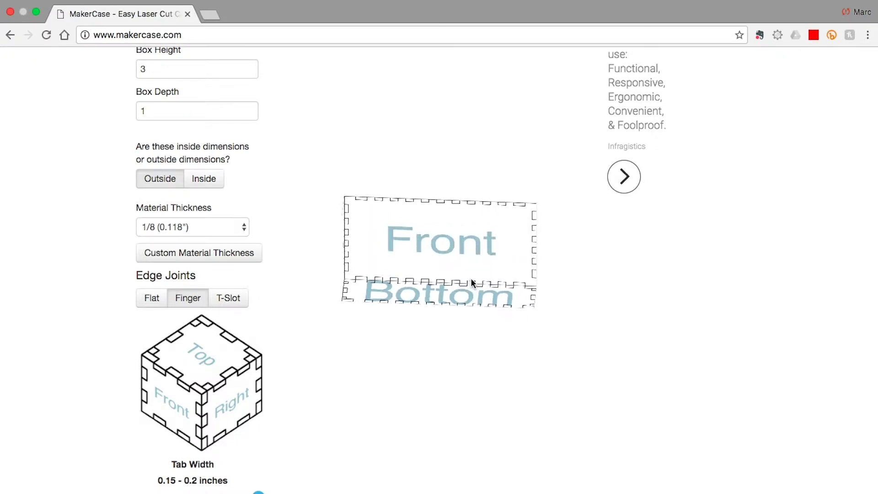
click(228, 298)
mouse_move(482, 256)
mouse_down()
mouse_move(429, 245)
mouse_move(489, 264)
mouse_up()
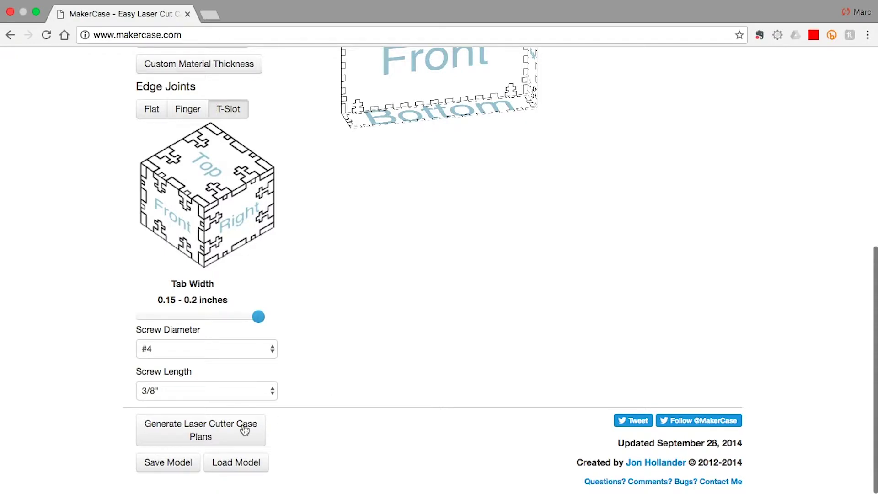
click(229, 431)
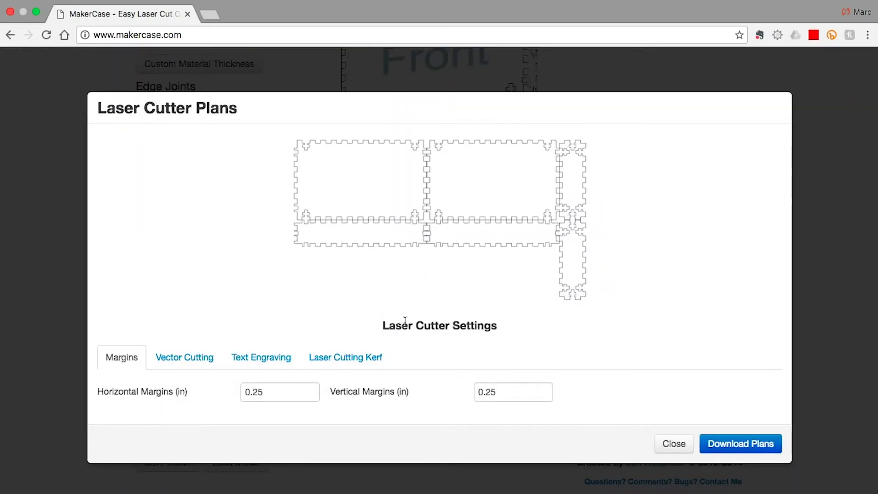
Step: Show the Vector Cutting settings (0.01-inch stroke, #000000 colour) and download the plans
click(192, 364)
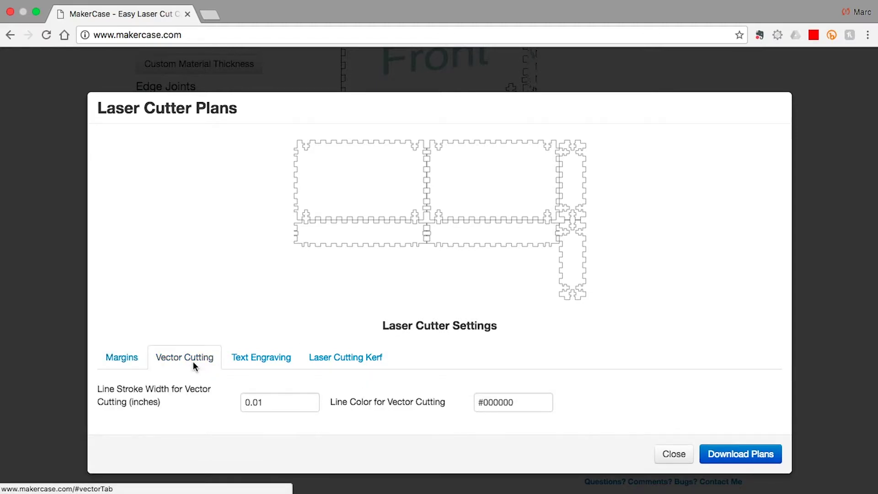
click(715, 465)
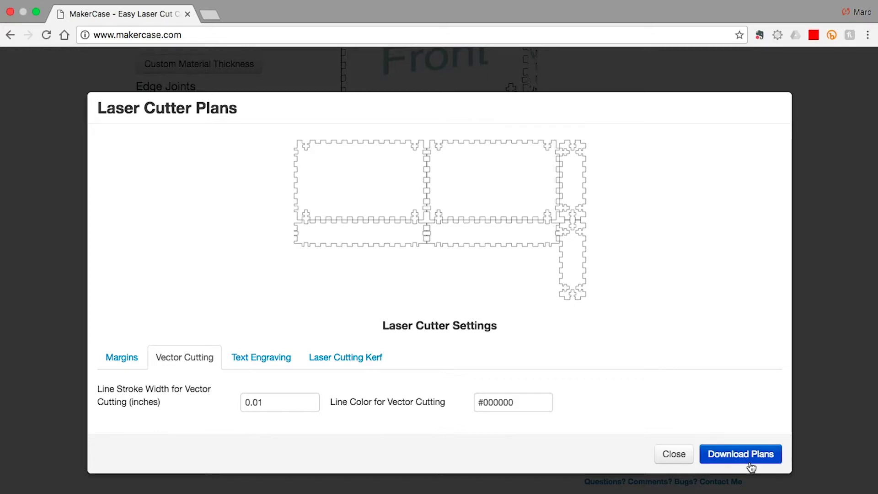